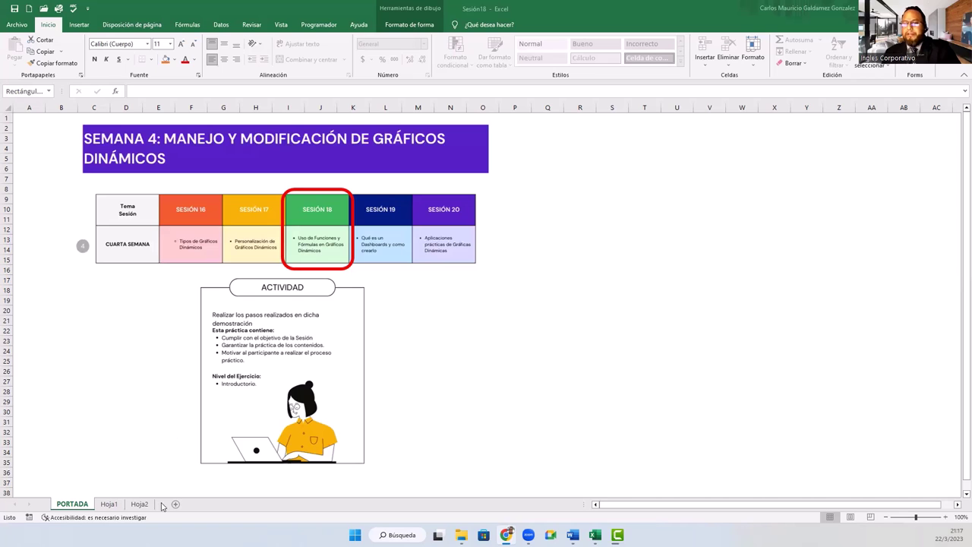
Step: Go to the Hoja1 sheet with the ID, Vendedor, Producto, Precio and Mes sales table
{"action": "left_click", "coordinate": [109, 504]}
Step: On Hoja2, select a cell in the pivot table and bring up the Suma de Precio field options
{"action": "left_click", "coordinate": [142, 310]}
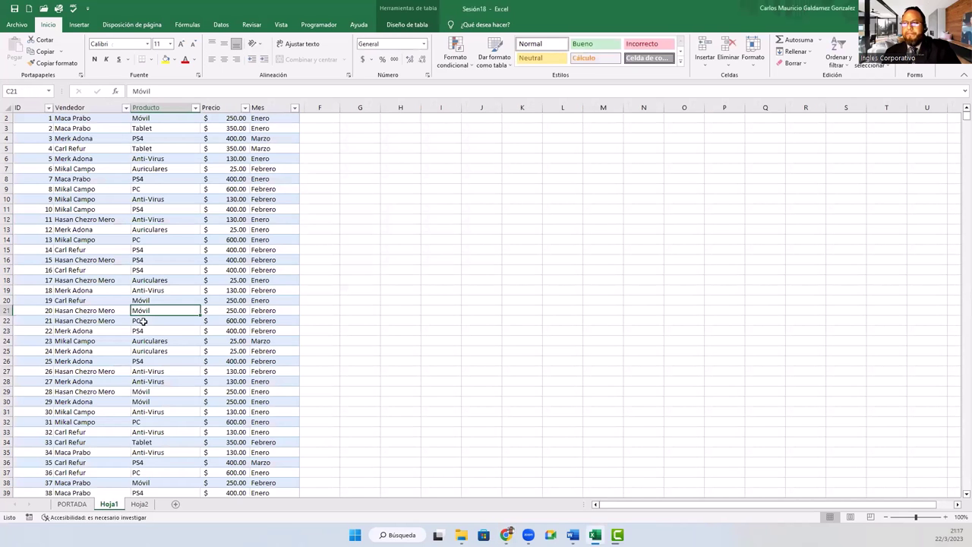
{"action": "left_click", "coordinate": [138, 505]}
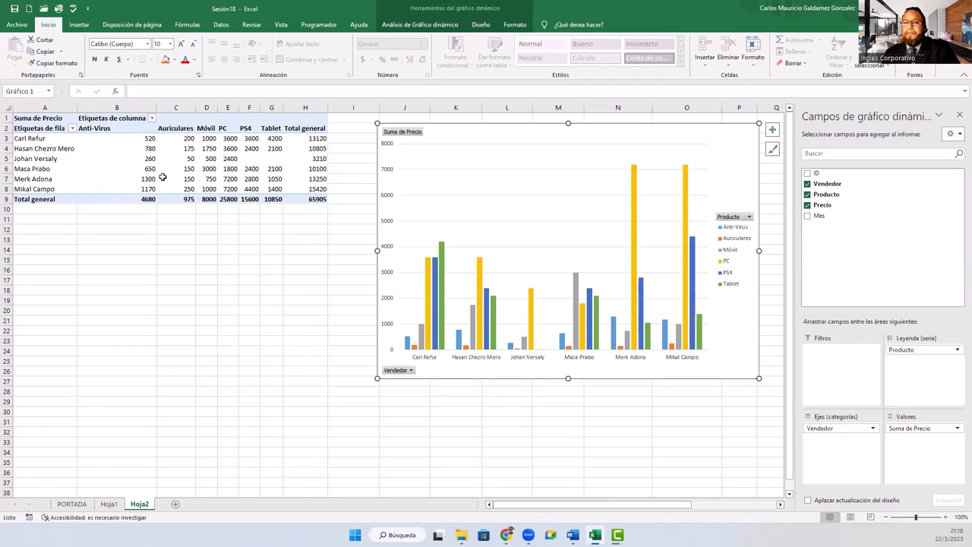
{"action": "mouse_move", "coordinate": [162, 177]}
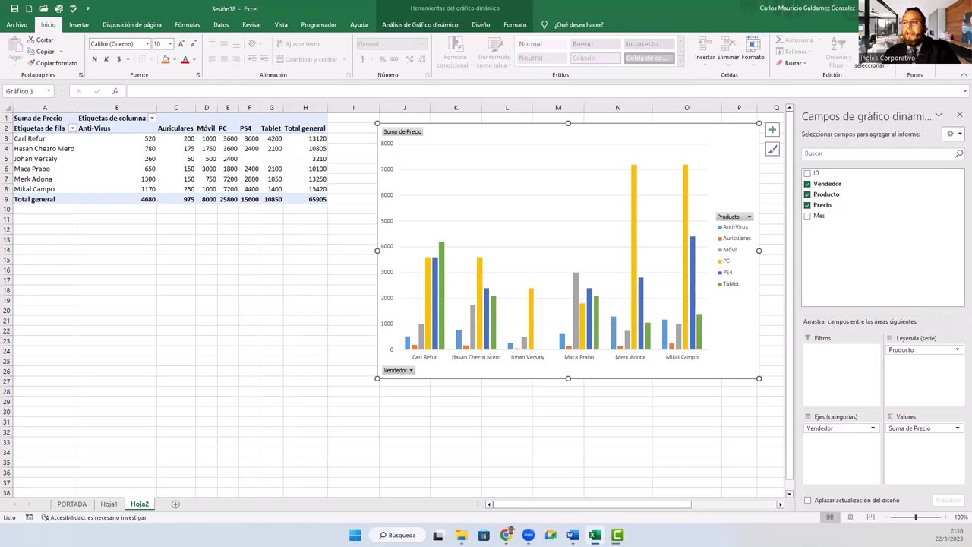
{"action": "left_click", "coordinate": [107, 178]}
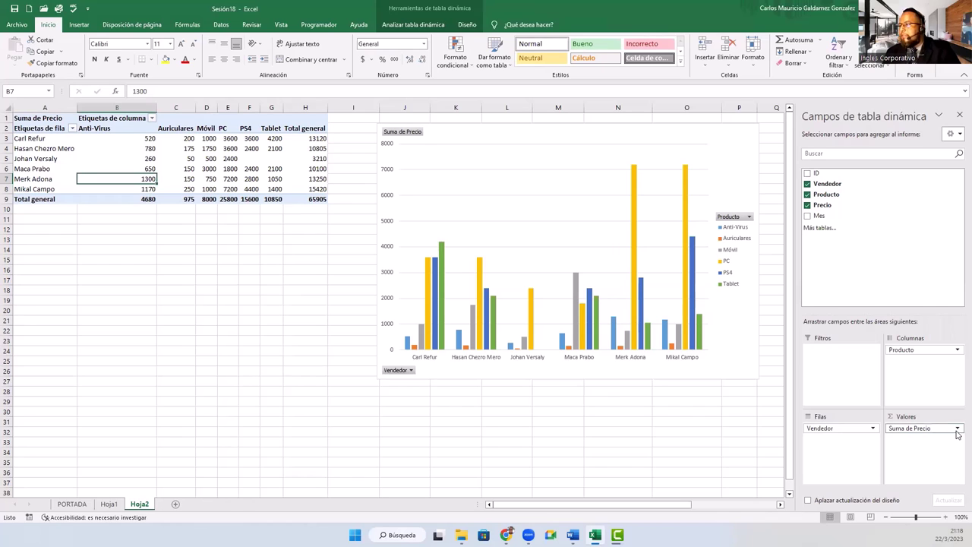
{"action": "left_click", "coordinate": [958, 430]}
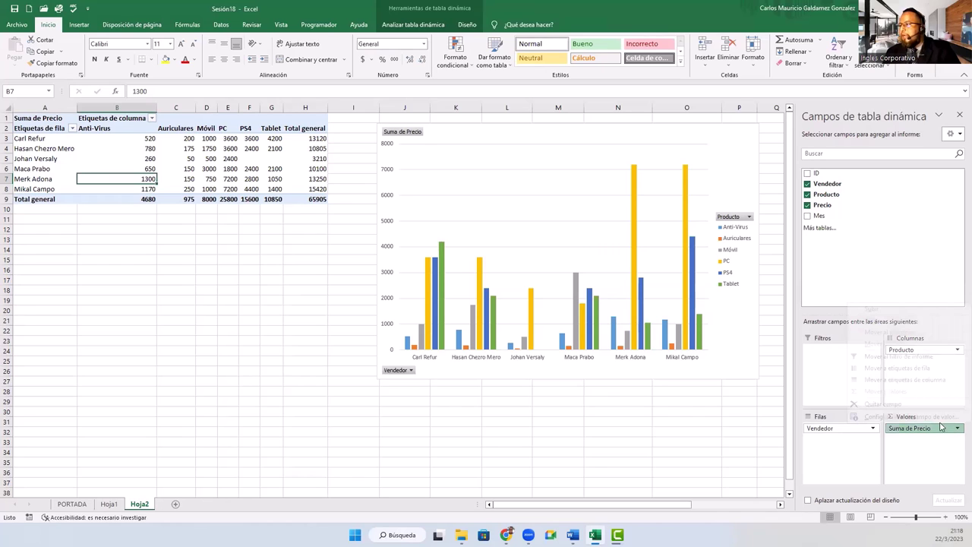
Step: Summarize Precio with Recuento instead of Suma, giving a grand total of 220
{"action": "left_click", "coordinate": [887, 417]}
{"action": "left_click_drag", "start_coordinate": [438, 227], "coordinate": [205, 236]}
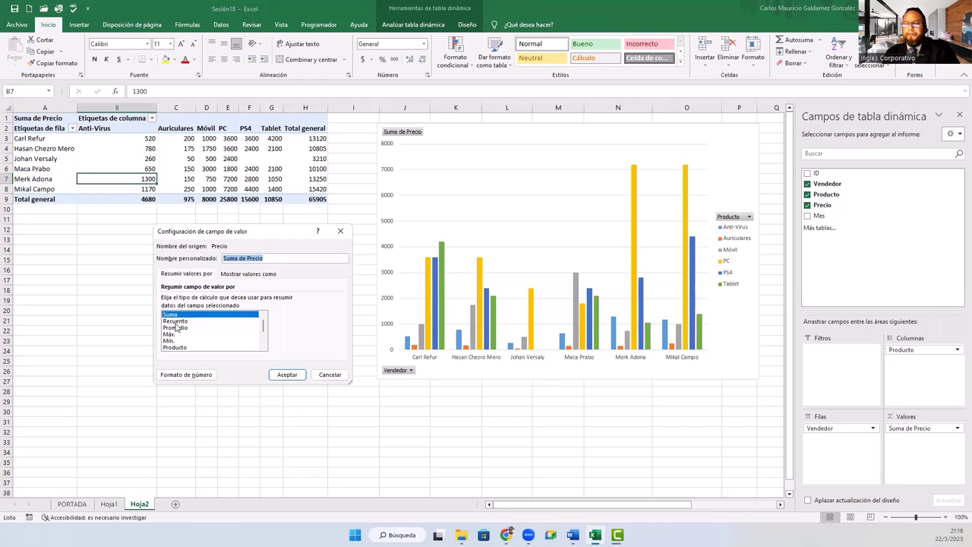
{"action": "left_click", "coordinate": [176, 321]}
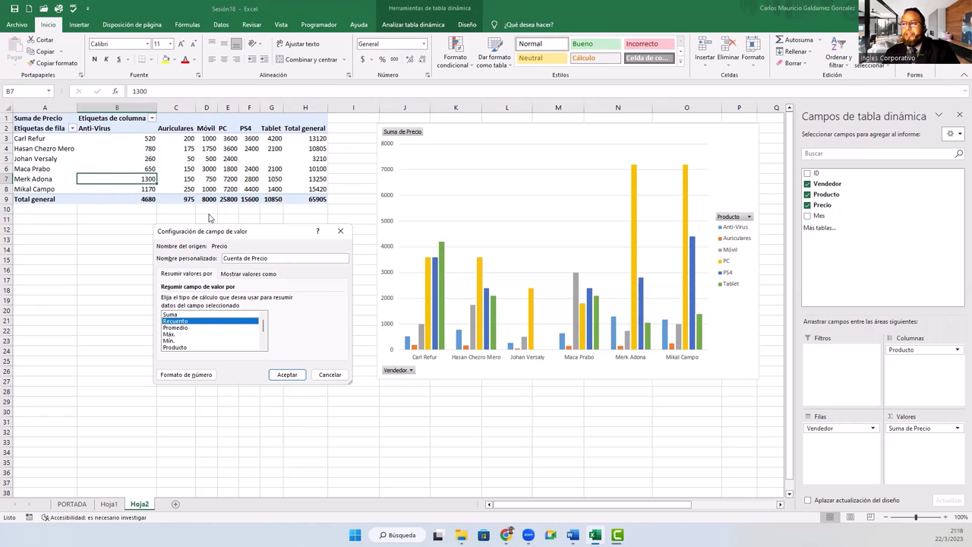
{"action": "left_click", "coordinate": [286, 374]}
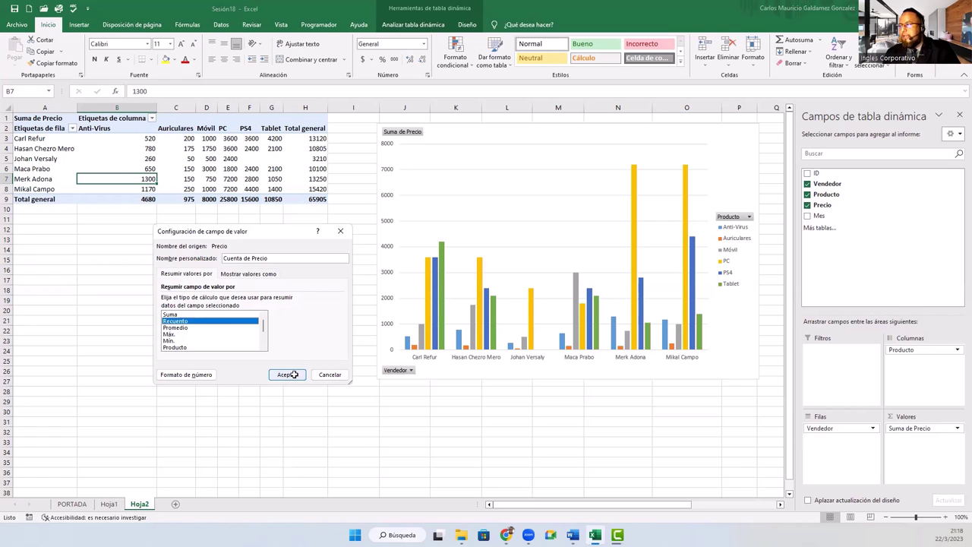
{"action": "left_click", "coordinate": [293, 377]}
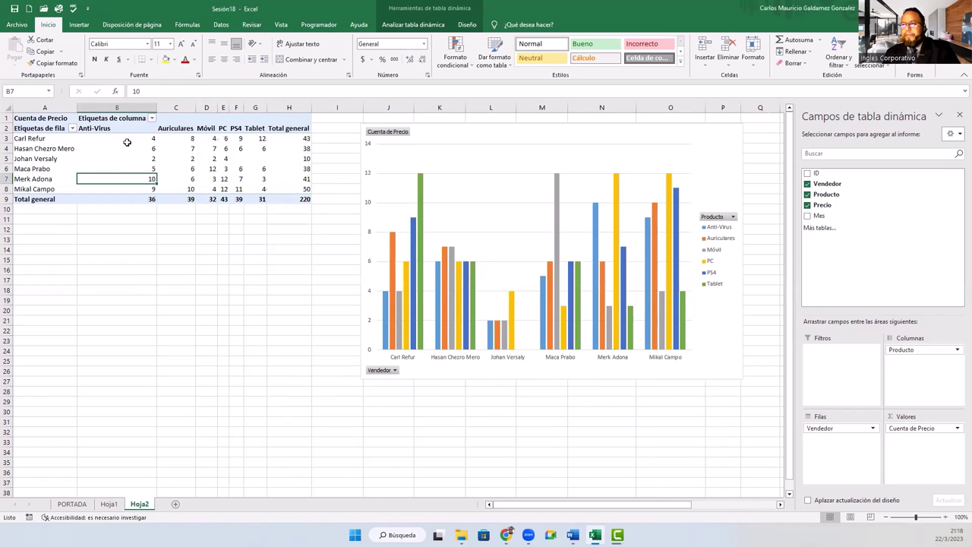
{"action": "left_click_drag", "start_coordinate": [127, 140], "coordinate": [262, 189]}
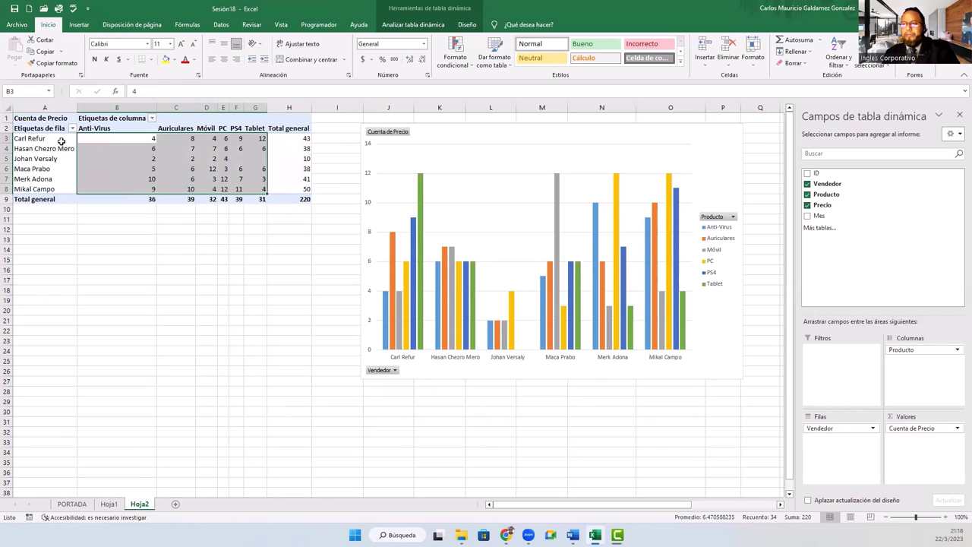
{"action": "left_click", "coordinate": [38, 139]}
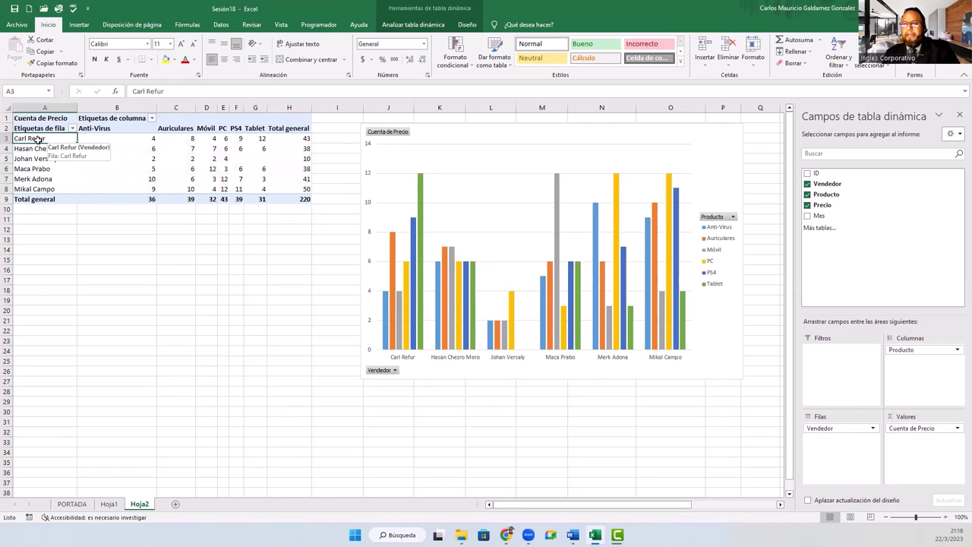
{"action": "left_click", "coordinate": [104, 142]}
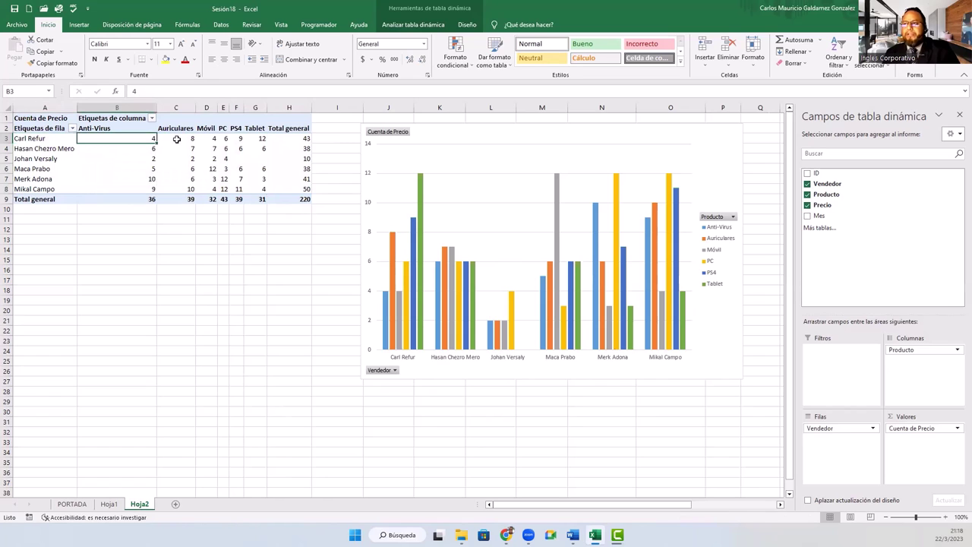
{"action": "left_click", "coordinate": [176, 139]}
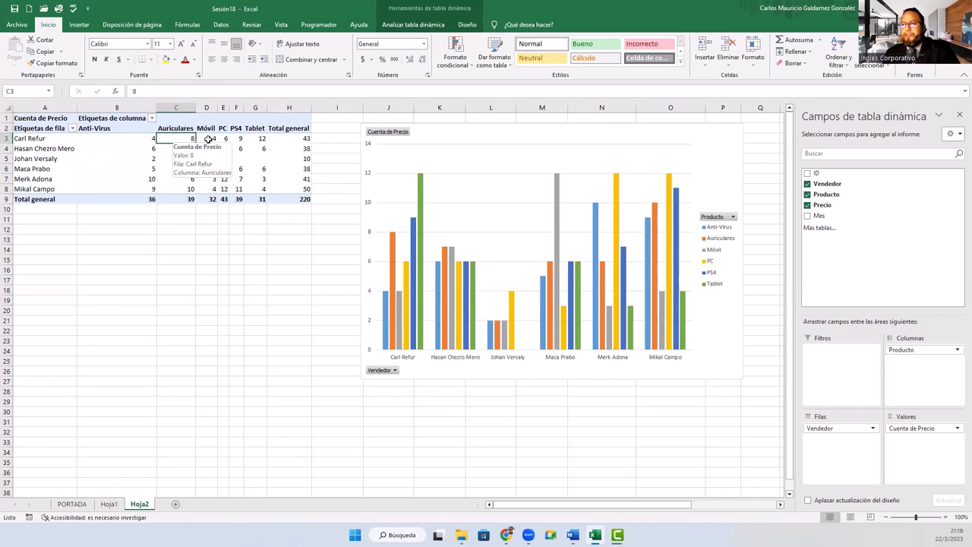
{"action": "left_click", "coordinate": [225, 139]}
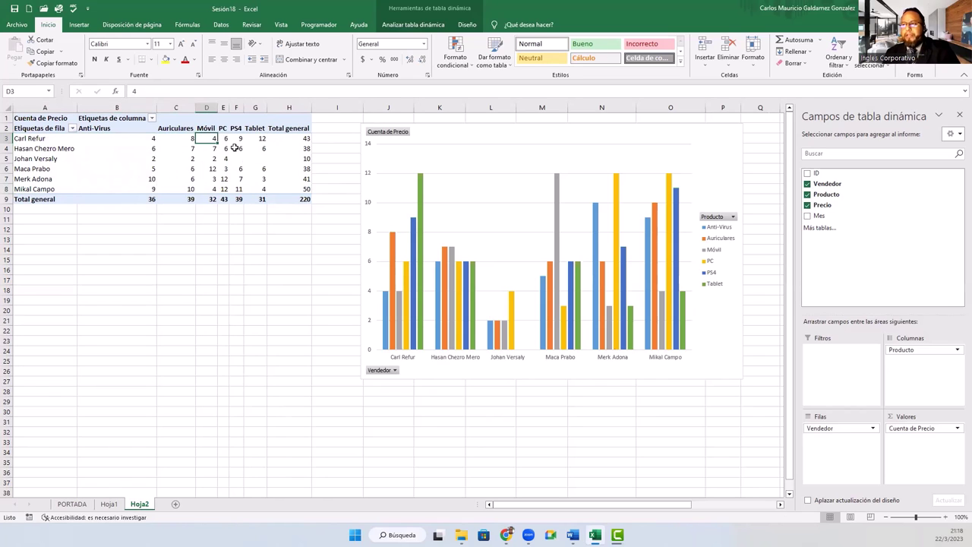
{"action": "left_click", "coordinate": [239, 138]}
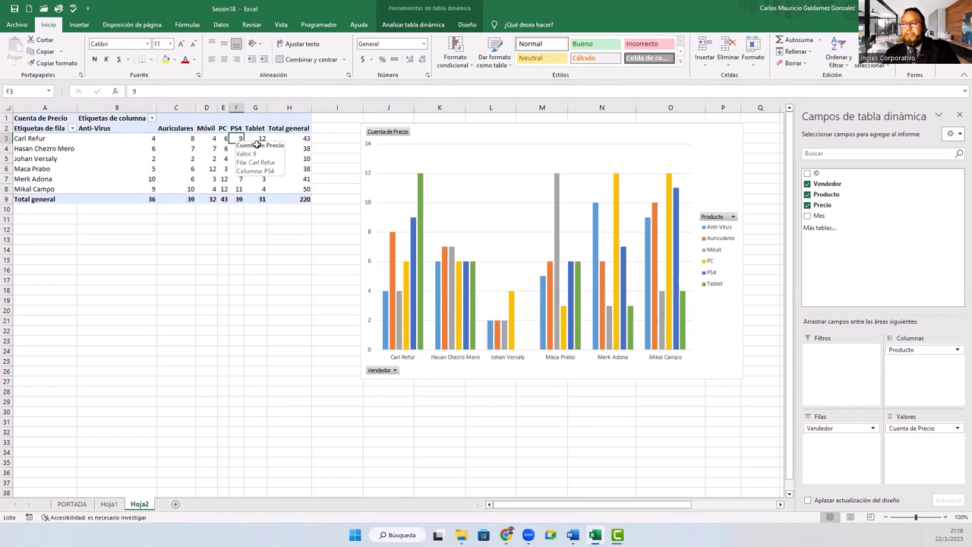
{"action": "key", "text": "Right"}
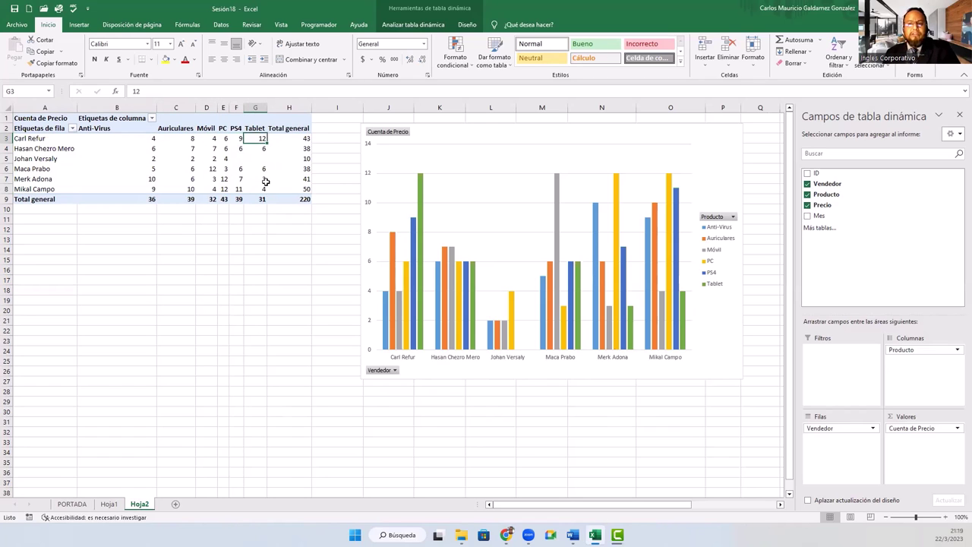
{"action": "mouse_move", "coordinate": [266, 181]}
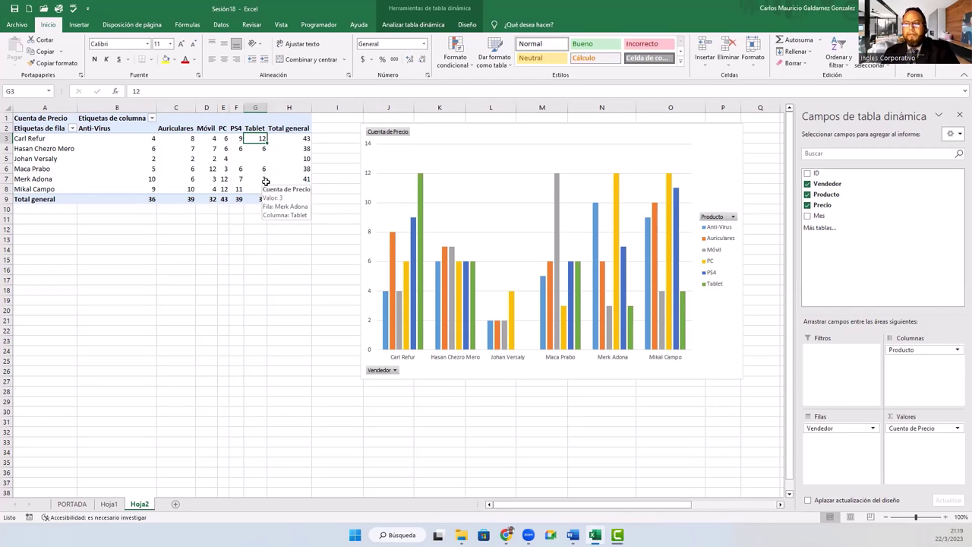
{"action": "left_click", "coordinate": [170, 174]}
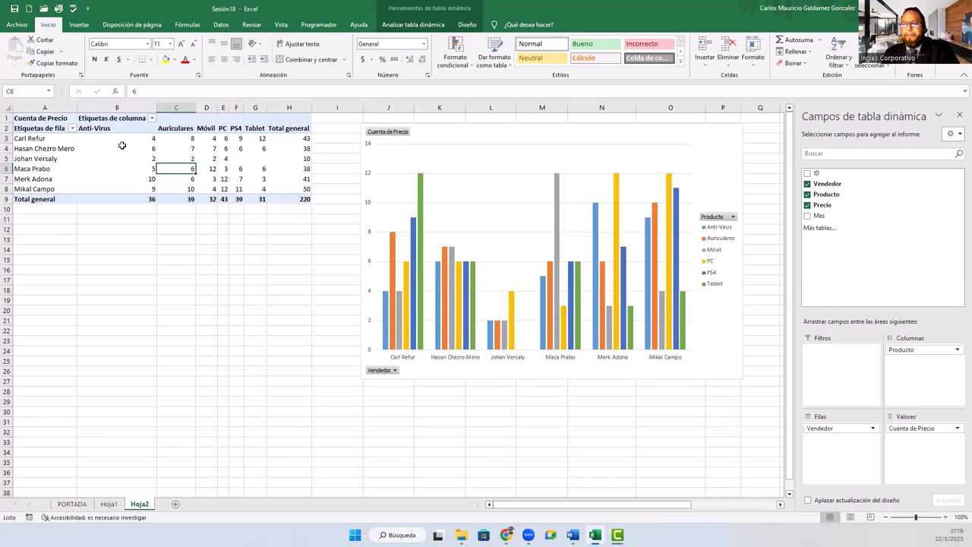
Step: Change the Precio summary from count to Promedio, showing an overall average of 299.5681818
{"action": "left_click", "coordinate": [958, 429]}
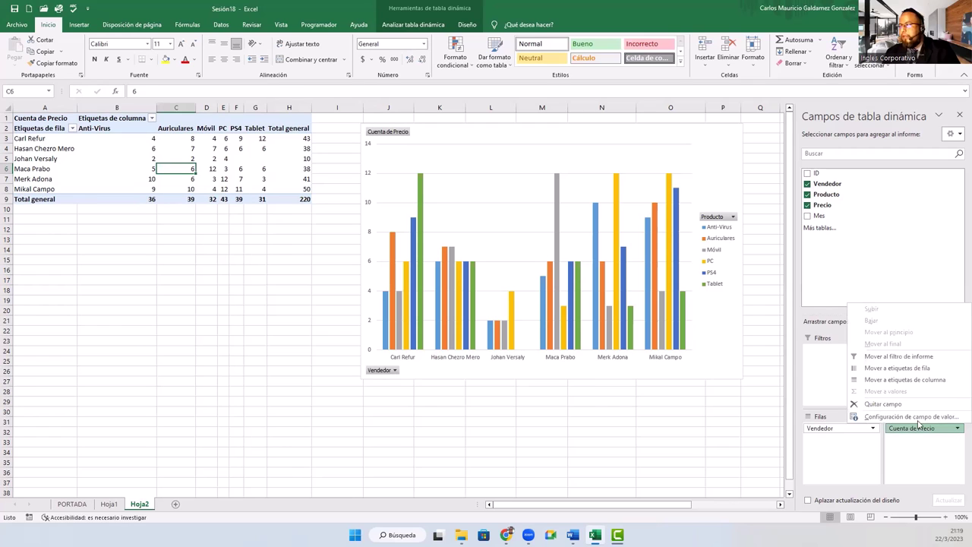
{"action": "left_click", "coordinate": [913, 417]}
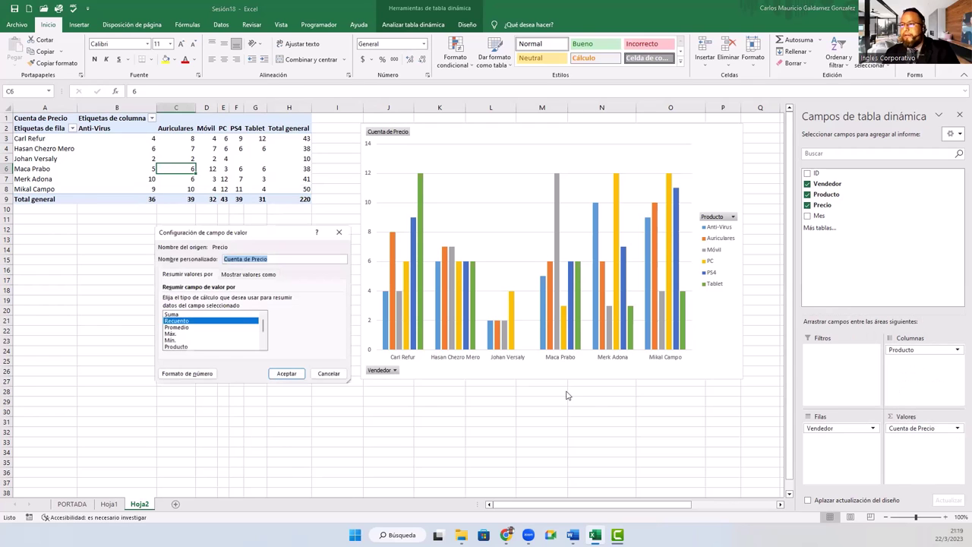
{"action": "left_click", "coordinate": [176, 327]}
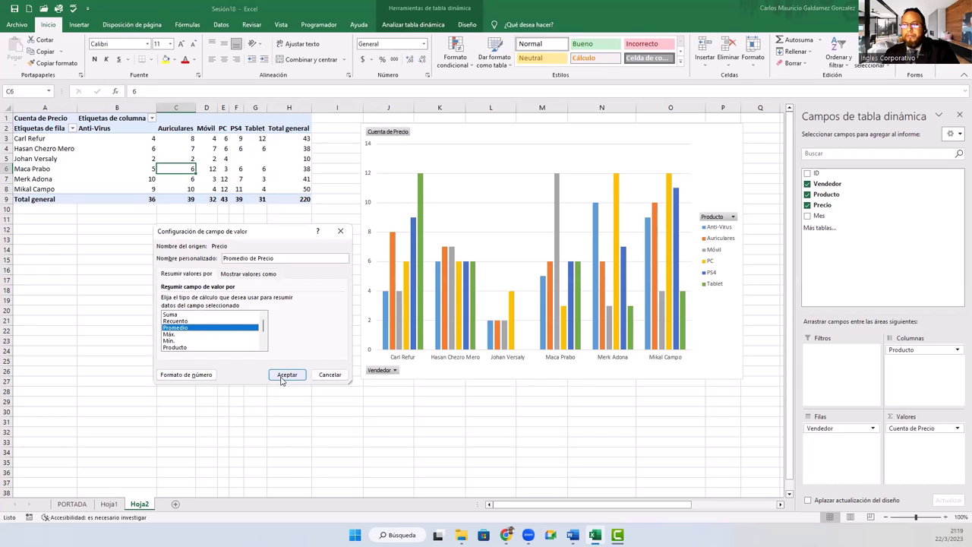
{"action": "left_click", "coordinate": [284, 375]}
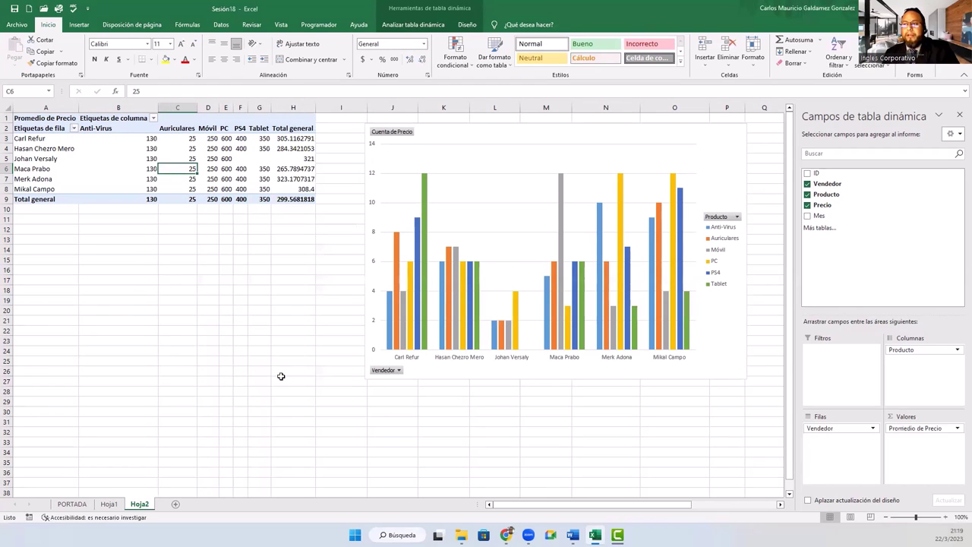
{"action": "mouse_move", "coordinate": [117, 137]}
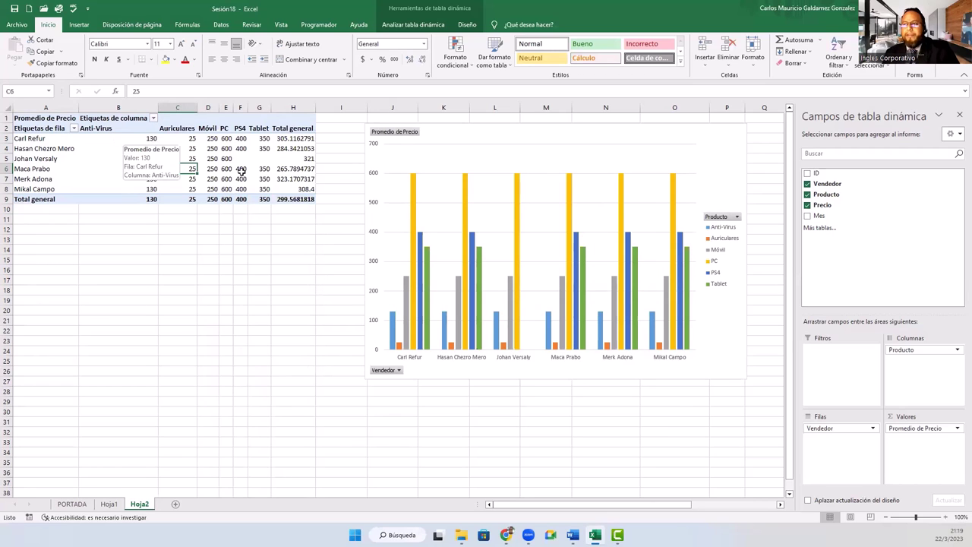
{"action": "left_click_drag", "start_coordinate": [115, 139], "coordinate": [290, 189]}
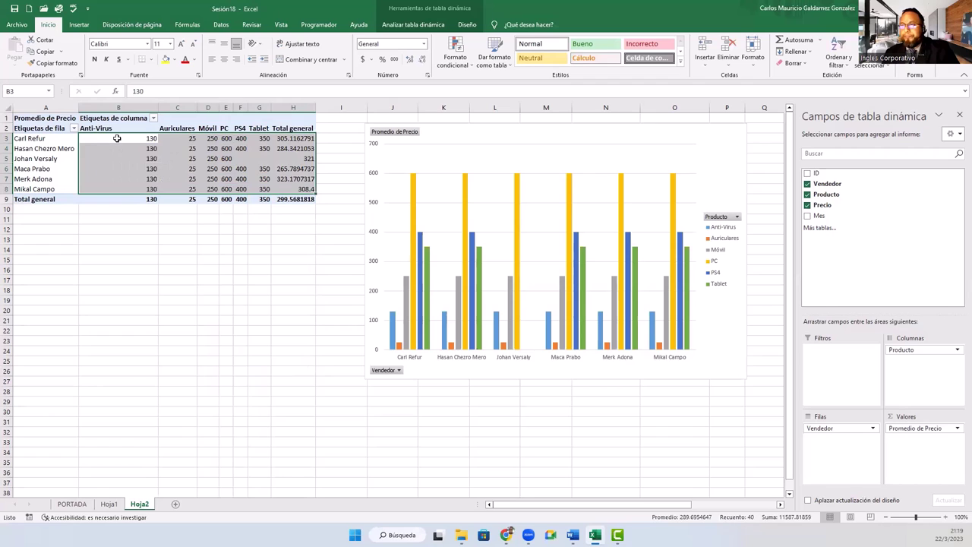
{"action": "left_click", "coordinate": [127, 141]}
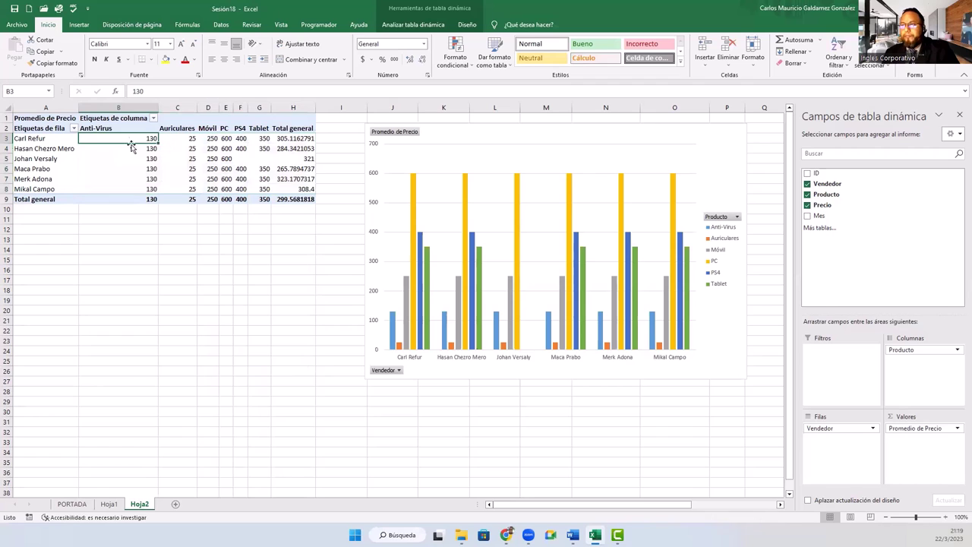
{"action": "left_click", "coordinate": [25, 139]}
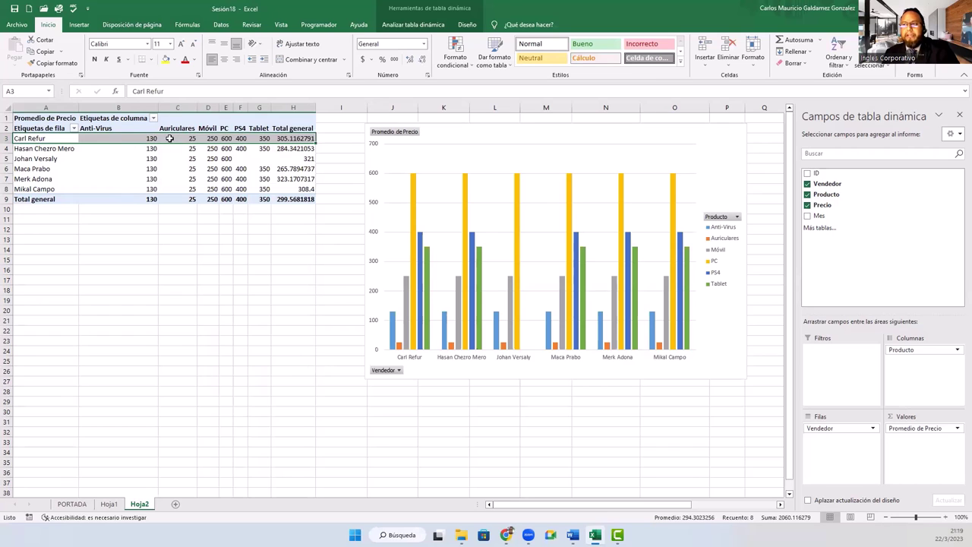
{"action": "left_click", "coordinate": [172, 139]}
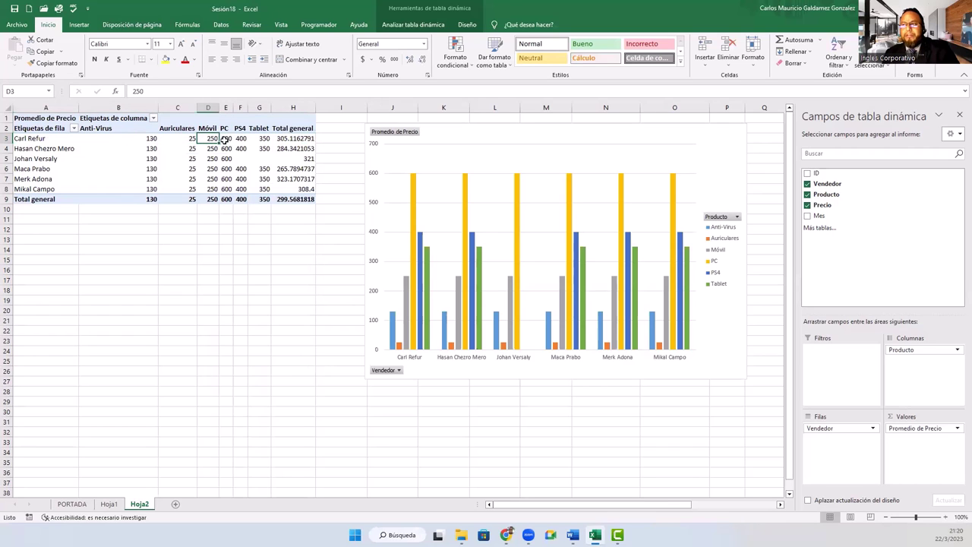
{"action": "left_click", "coordinate": [225, 140]}
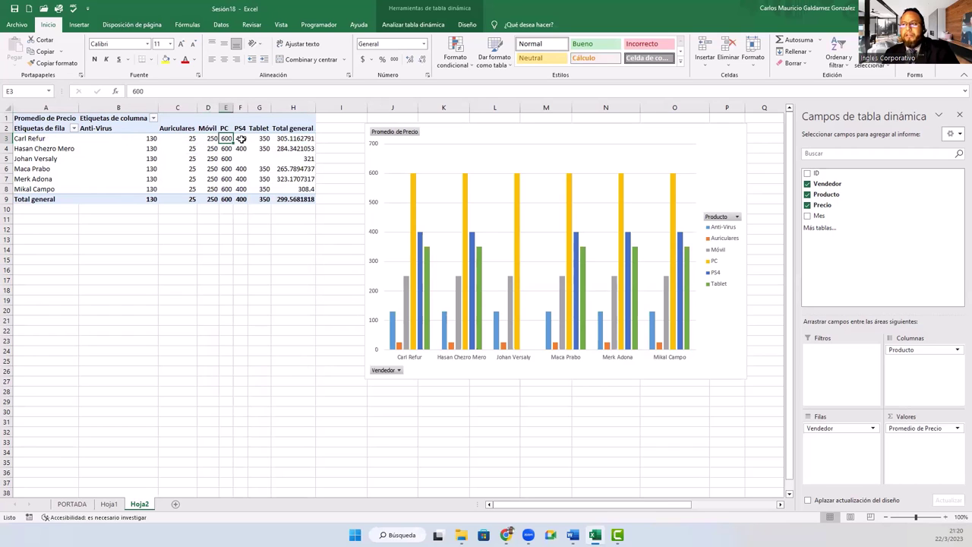
{"action": "left_click", "coordinate": [240, 139]}
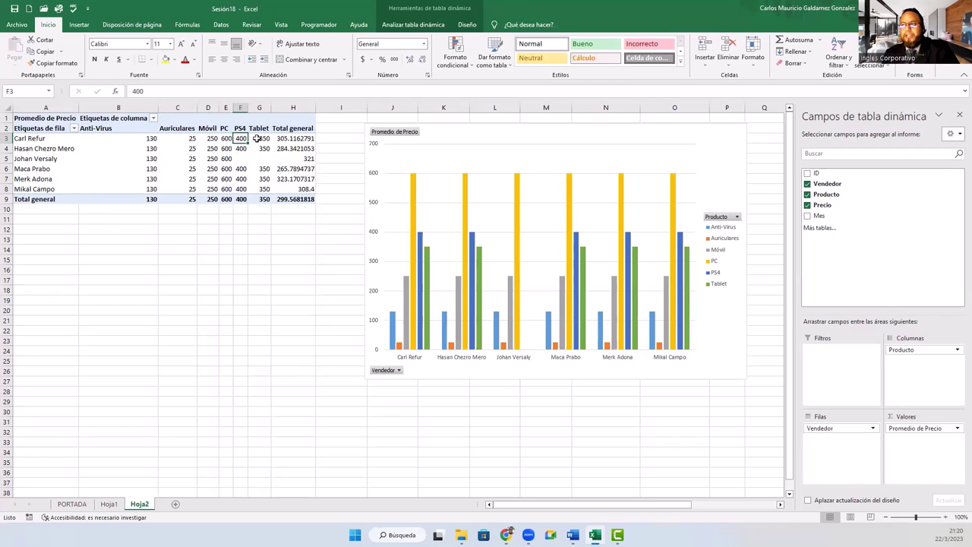
{"action": "left_click", "coordinate": [258, 139]}
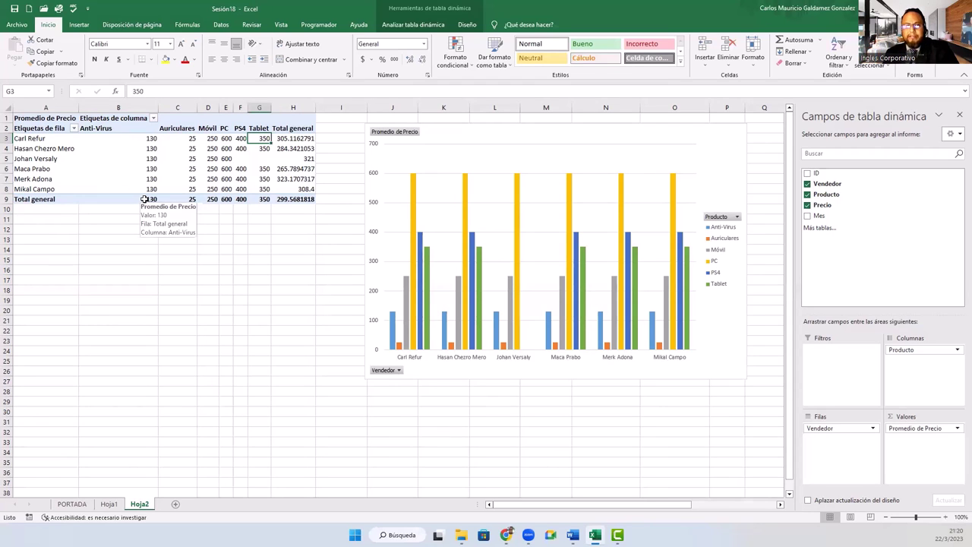
Step: Change the Precio summary from Promedio to Máx. in Value Field Settings
{"action": "left_click", "coordinate": [958, 428]}
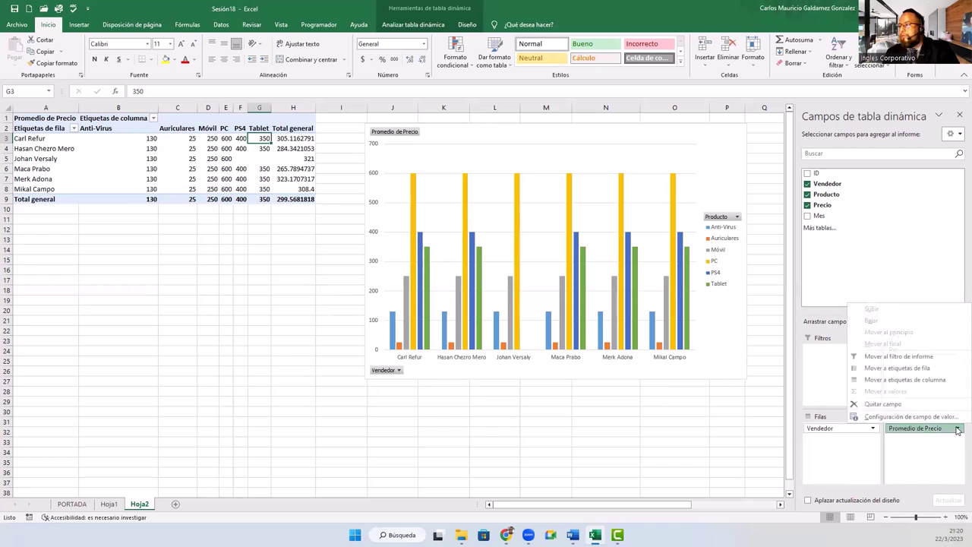
{"action": "left_click", "coordinate": [914, 418]}
{"action": "left_click", "coordinate": [183, 334]}
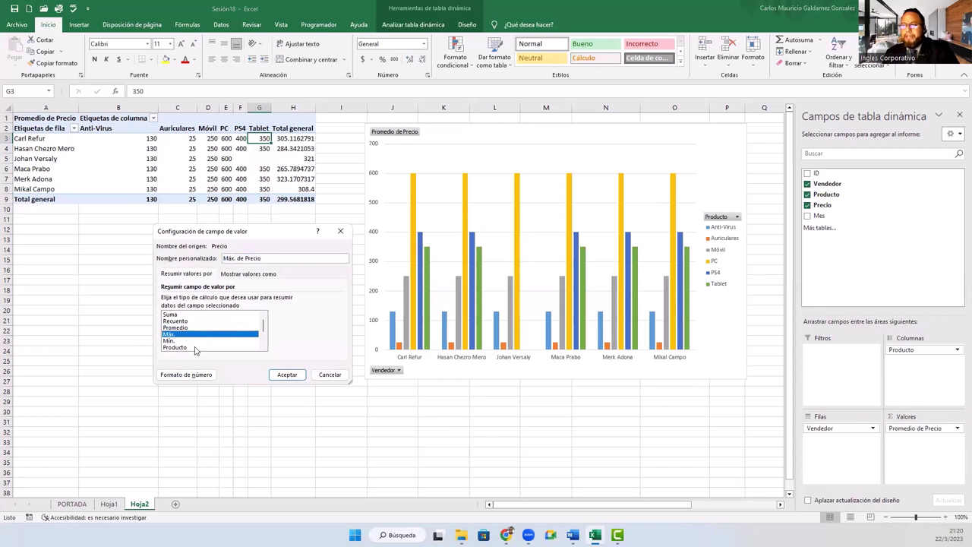
{"action": "left_click", "coordinate": [285, 374]}
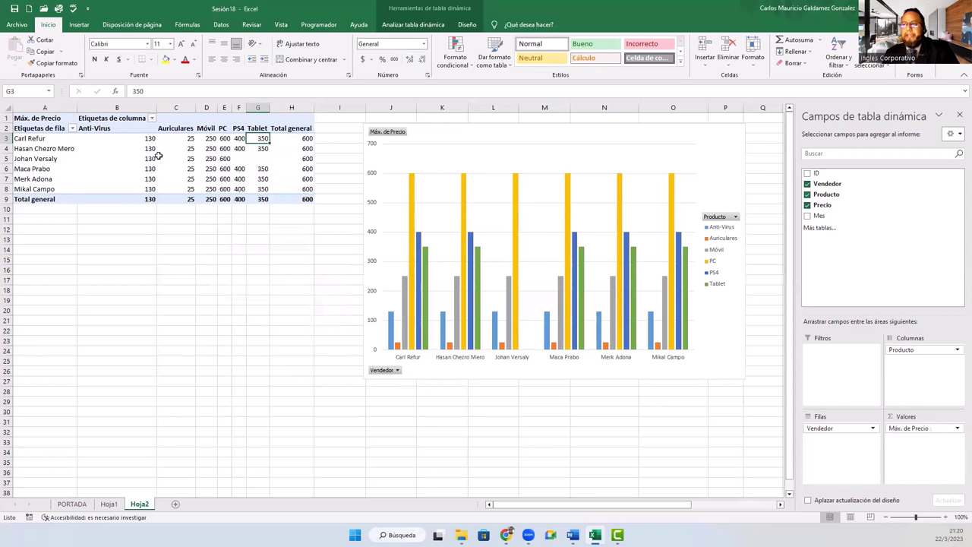
Step: Switch the Precio summary from Máx. to Mín., with an overall minimum of 25
{"action": "left_click", "coordinate": [951, 430]}
{"action": "left_click", "coordinate": [883, 420]}
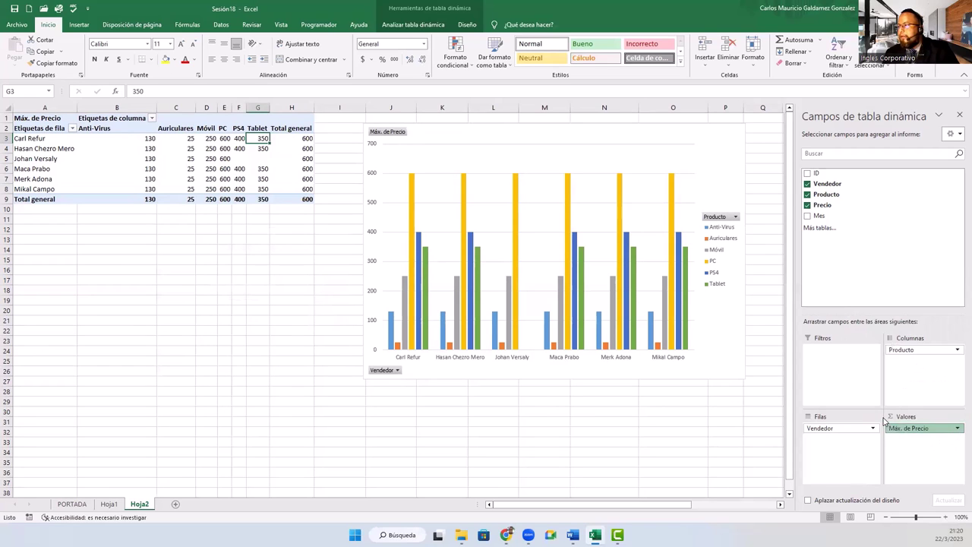
{"action": "left_click", "coordinate": [180, 340]}
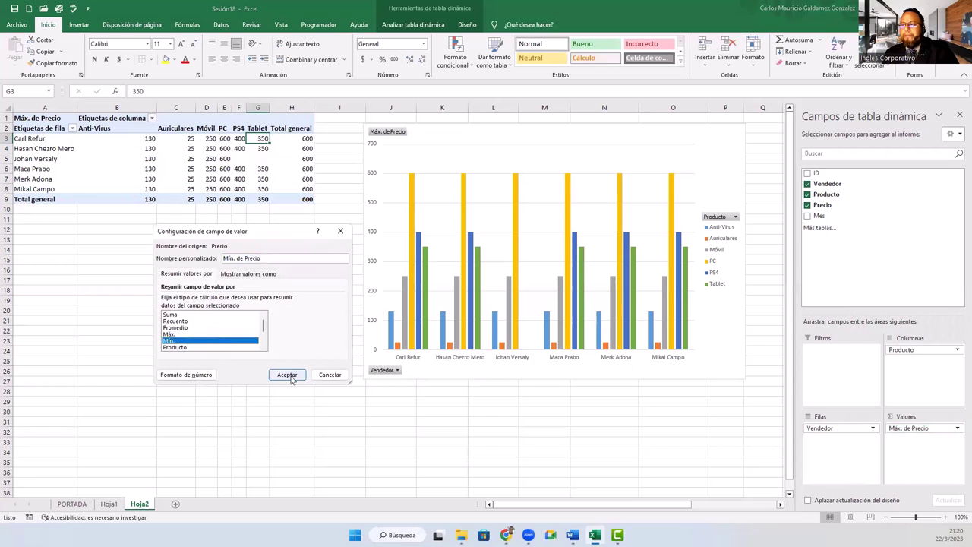
{"action": "left_click", "coordinate": [288, 375]}
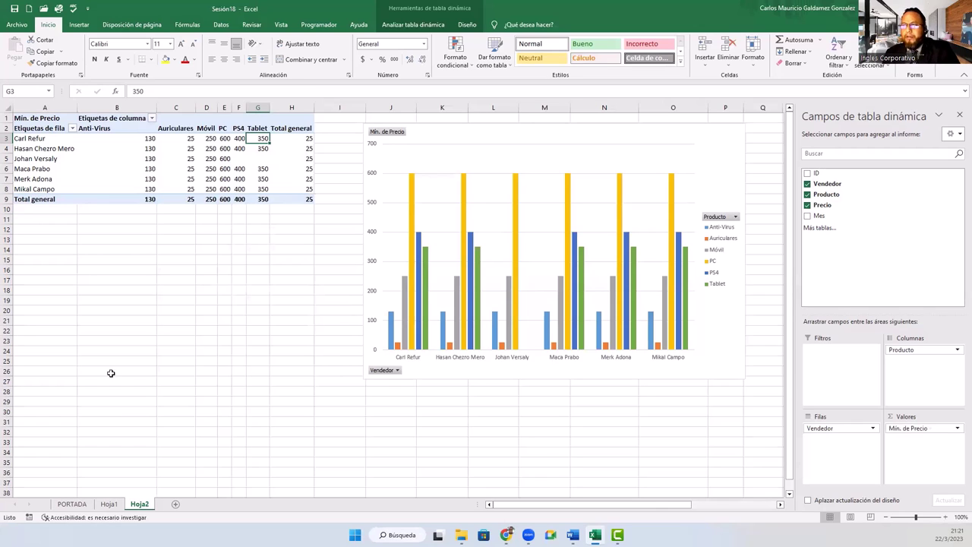
Step: Check the Anti-Virus minimums in B7 and B4, then select the pivot chart
{"action": "left_click", "coordinate": [126, 179]}
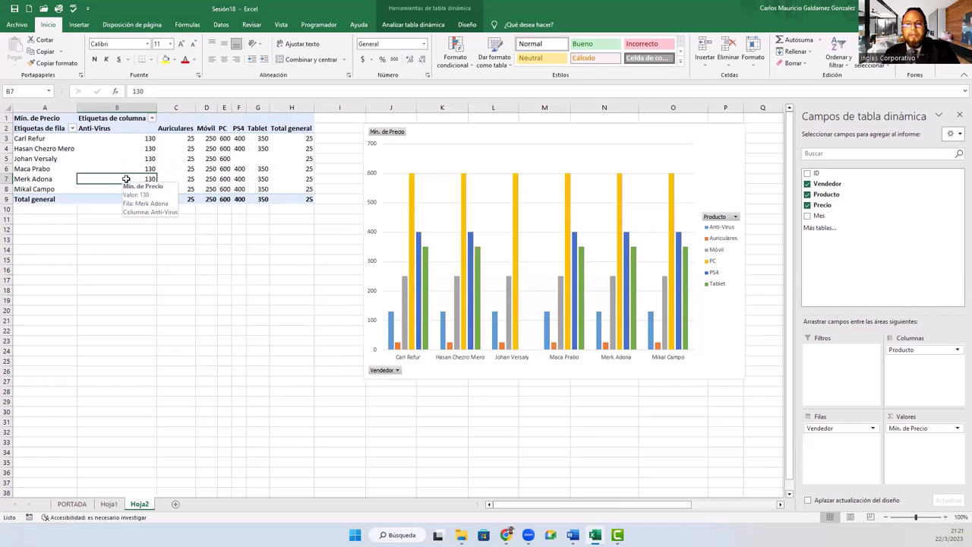
{"action": "left_click", "coordinate": [109, 151]}
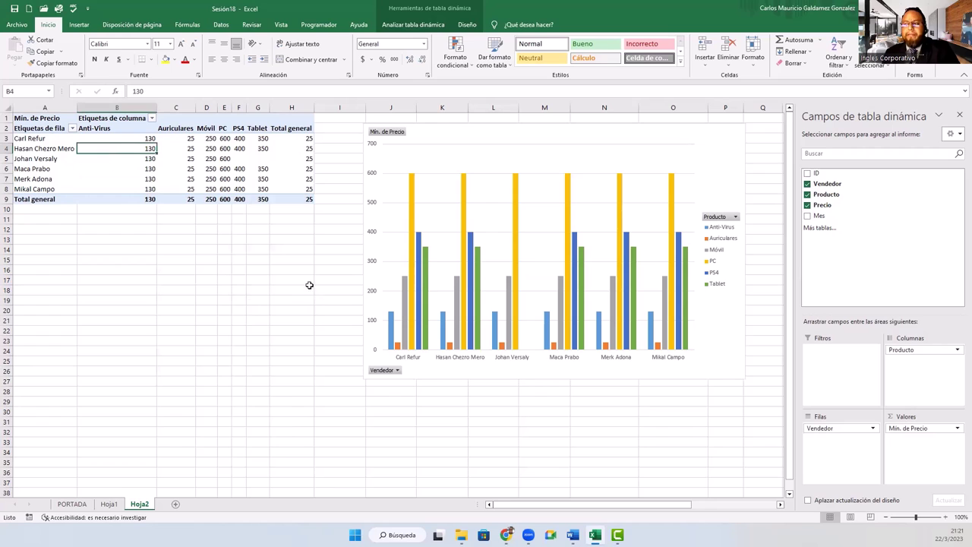
{"action": "left_click", "coordinate": [427, 149]}
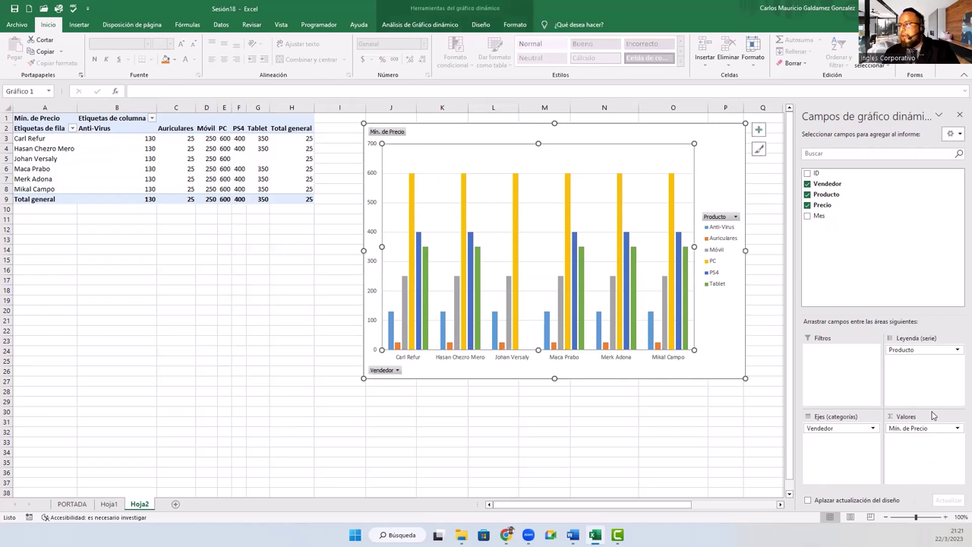